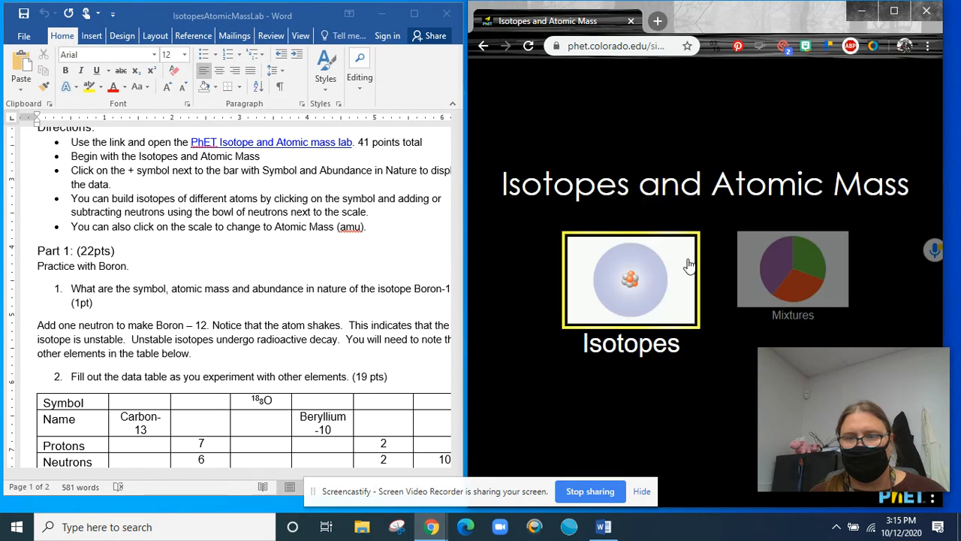
Open the Isotopes simulation, choose boron, and shift the worksheet window so its full text lines are readable beside the simulation.
left_click(621, 275)
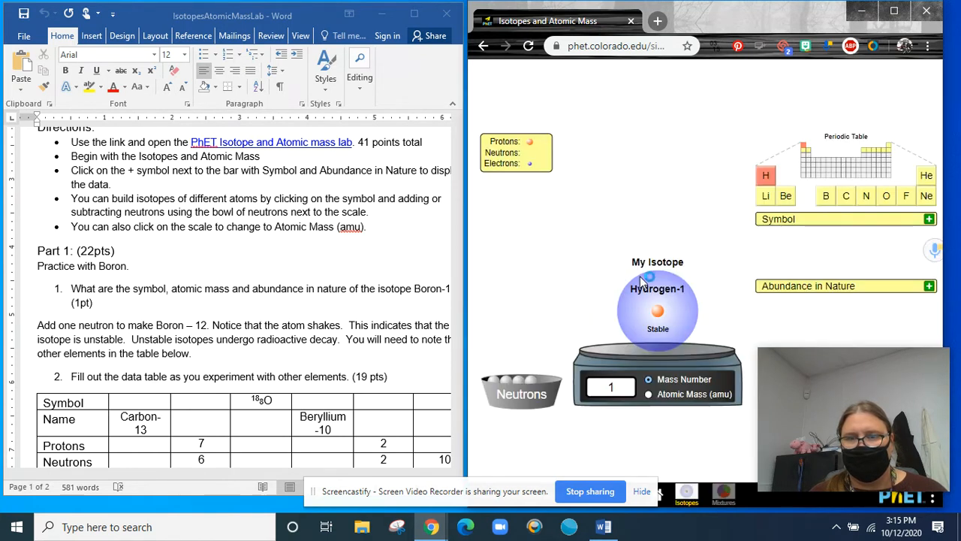
left_click(825, 195)
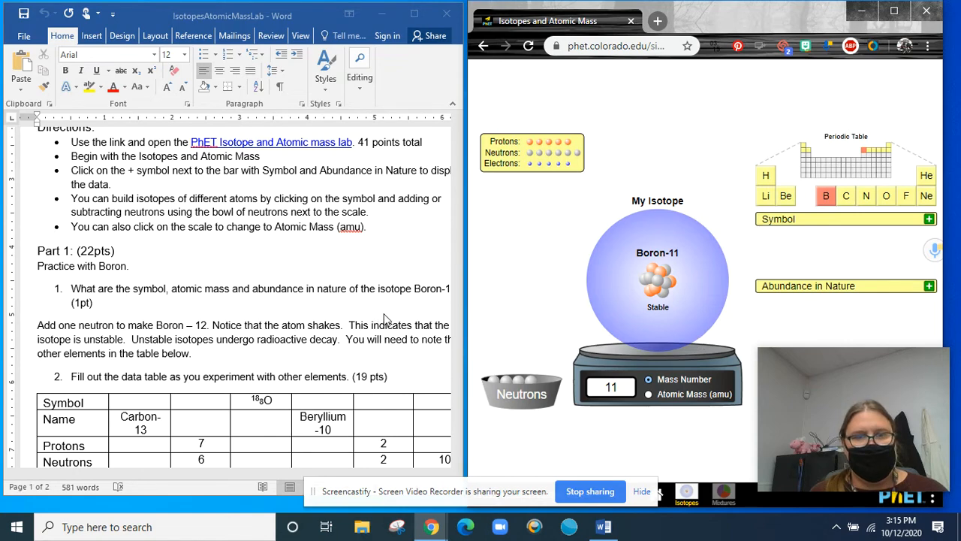
left_click_drag(314, 17, 299, 15)
left_click_drag(335, 473, 351, 479)
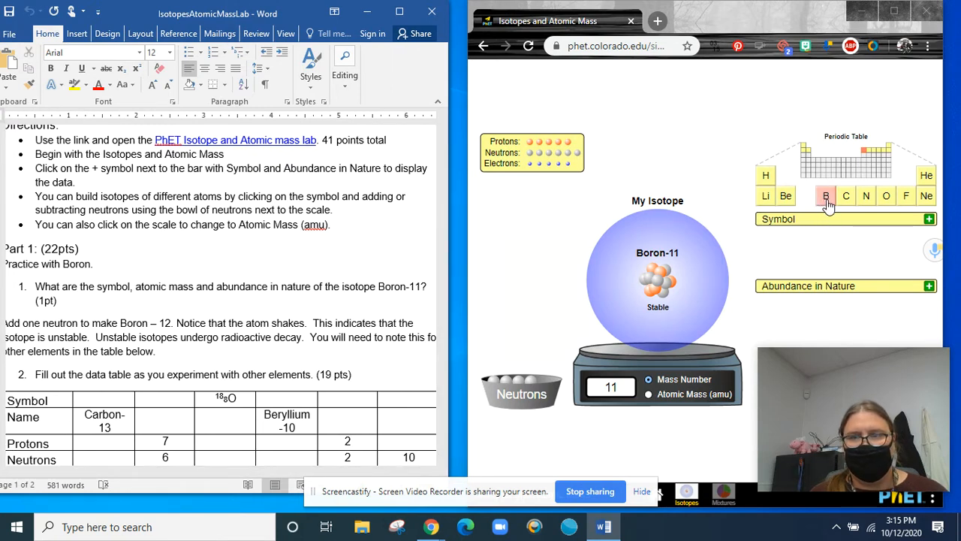
Switch the scale to atomic mass (amu) for Boron-11 and expand its Abundance in Nature data.
left_click(666, 399)
left_click(667, 398)
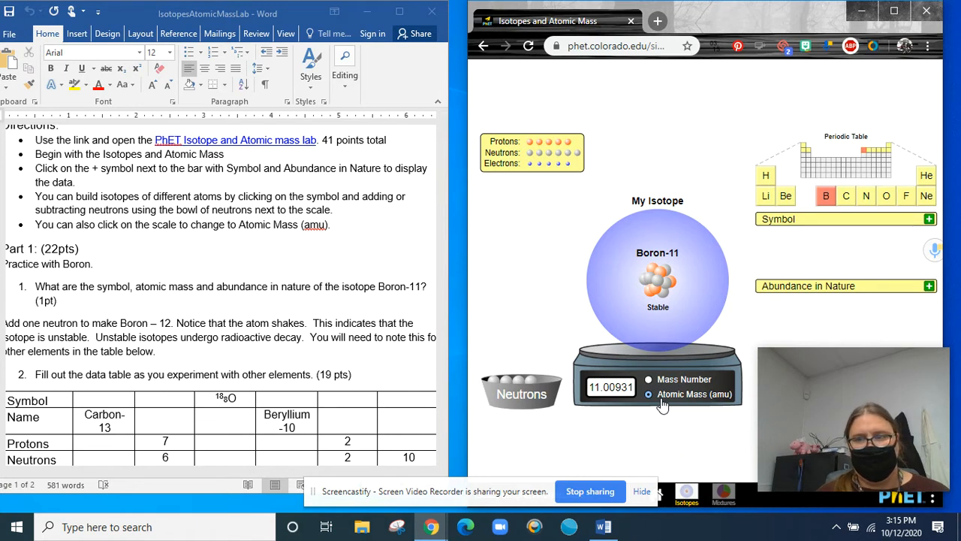
left_click(907, 286)
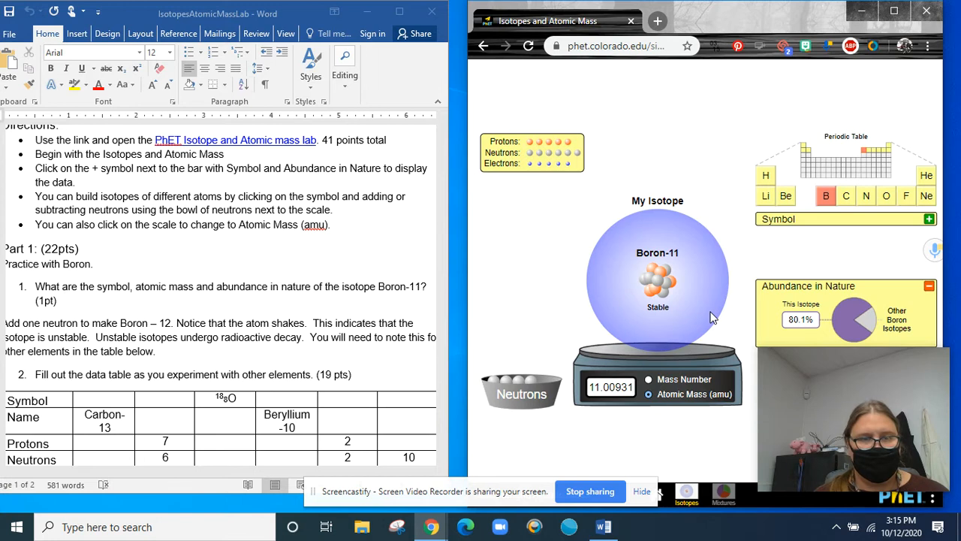
Build Carbon-13, the first isotope in the worksheet's data table, by choosing carbon and adding one neutron to the atom.
scroll(178, 315, "down", 4)
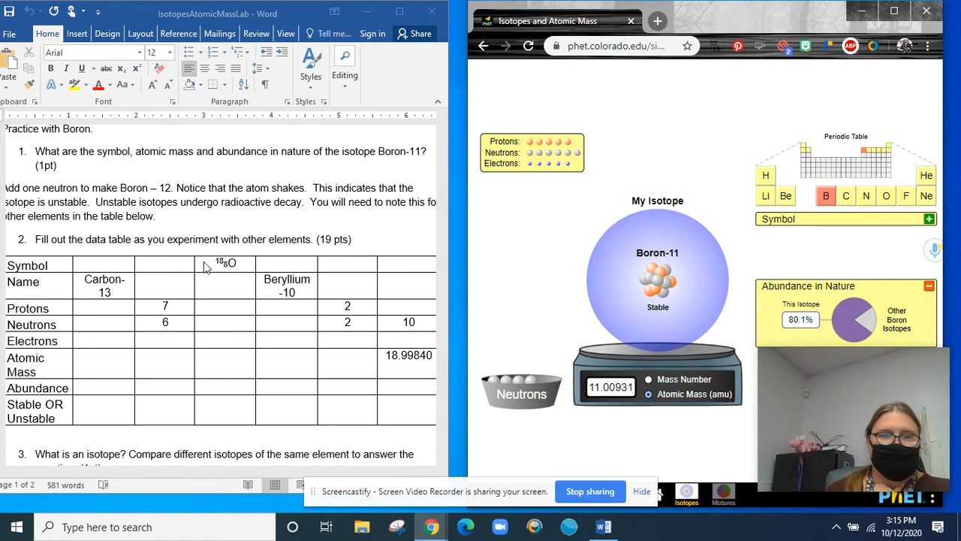
left_click(95, 267)
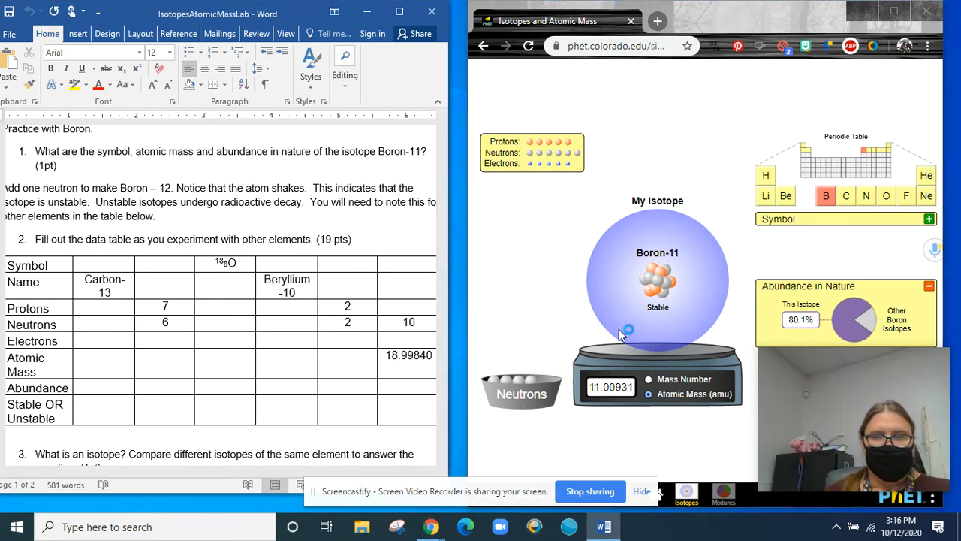
left_click(852, 203)
left_click(852, 201)
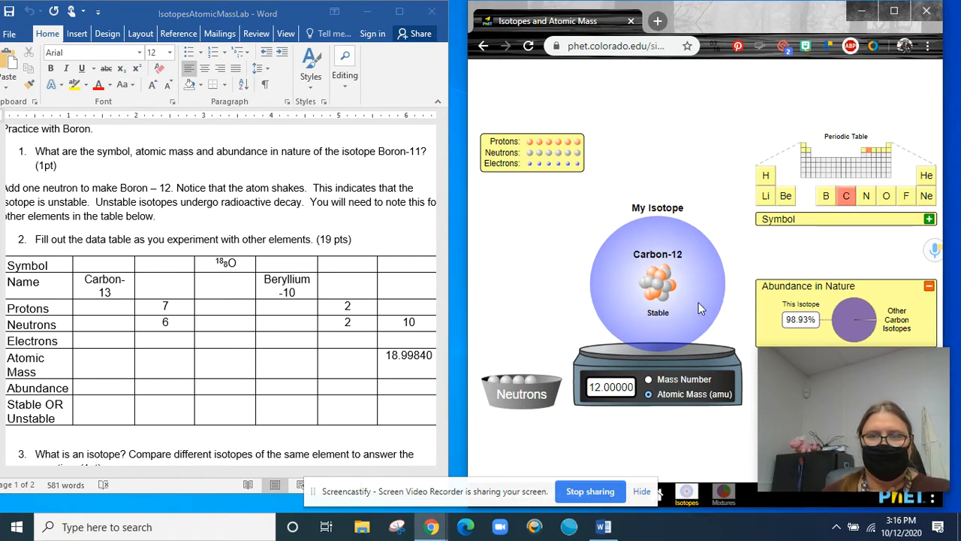
left_click_drag(529, 368, 661, 289)
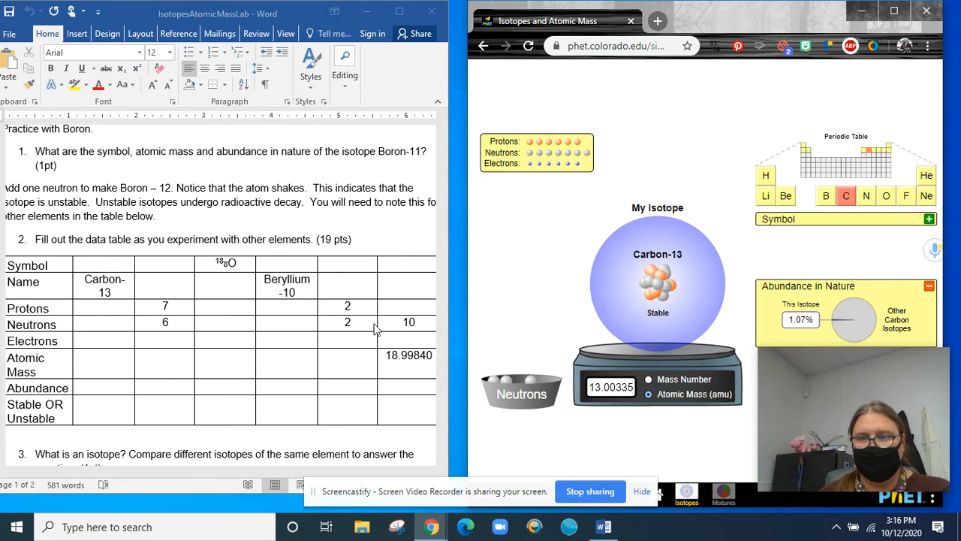
Add one more neutron to the carbon atom to make Carbon-14.
mouse_move(822, 397)
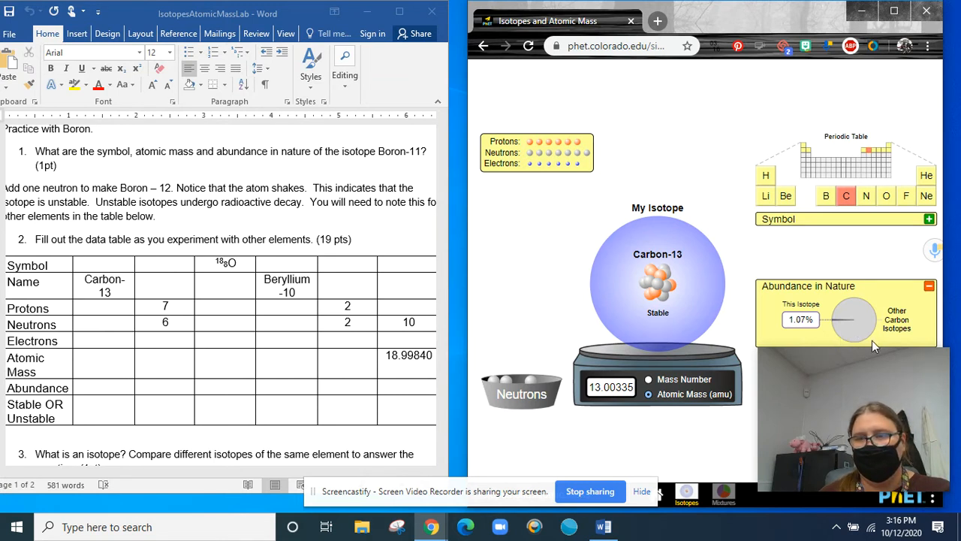
left_click_drag(870, 384, 555, 95)
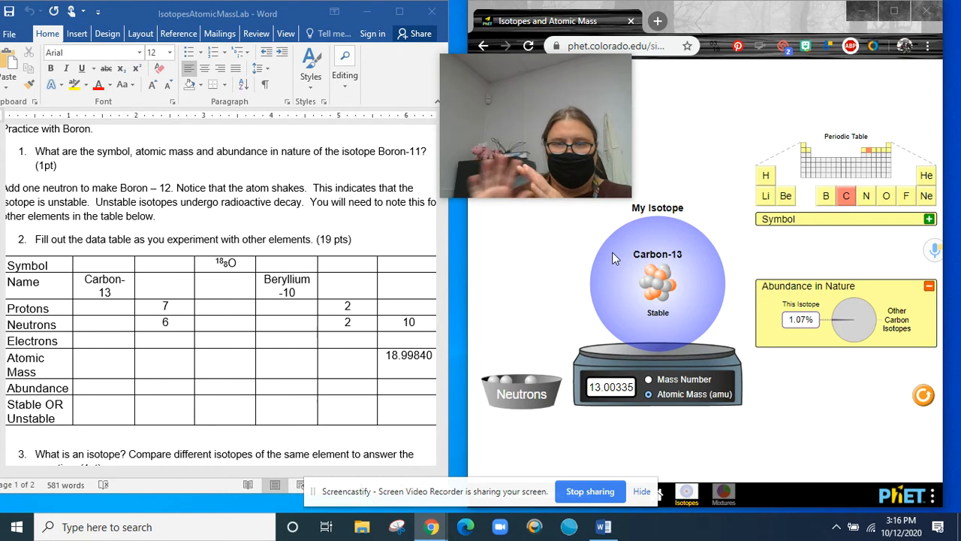
left_click_drag(543, 373, 659, 287)
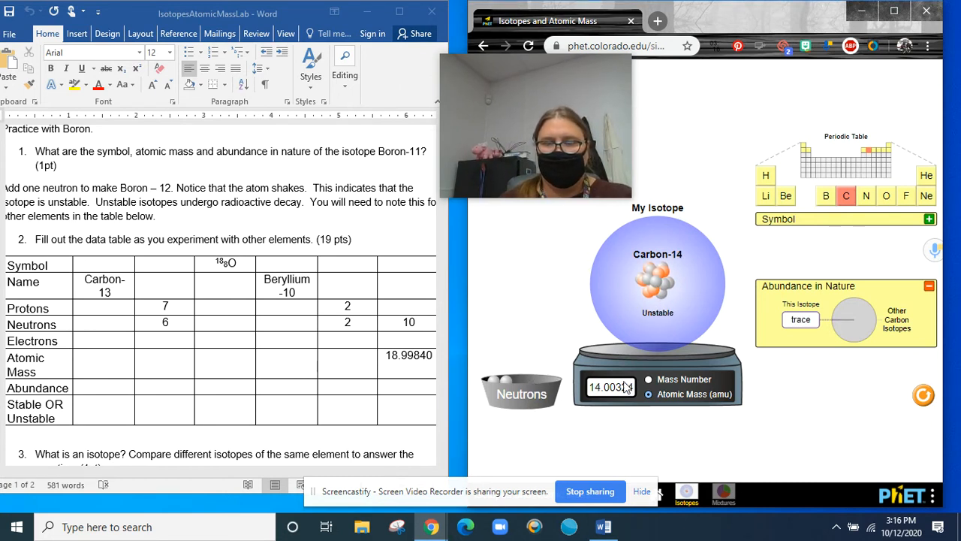
left_click(631, 325)
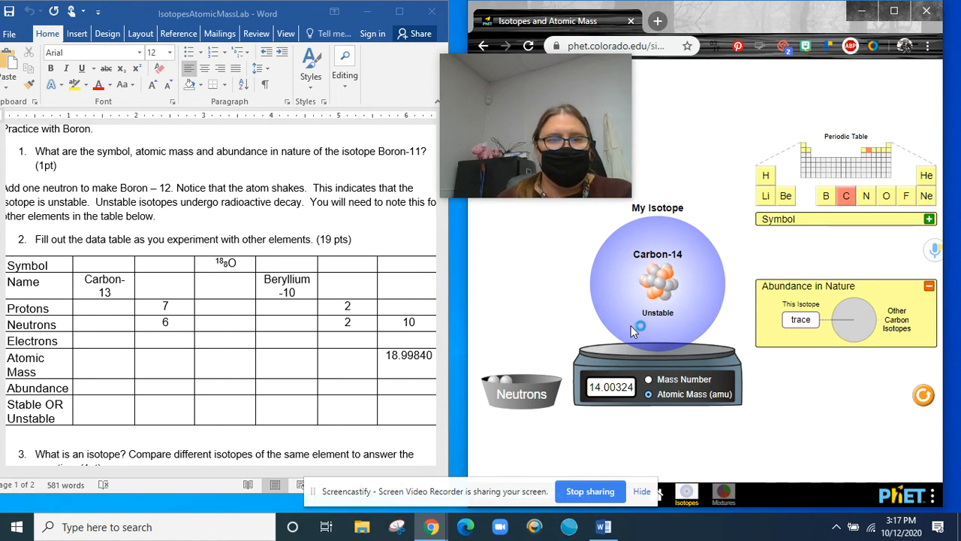
Enter 136C in the Symbol cell of the Carbon-13 column in the worksheet's data table.
left_click(105, 265)
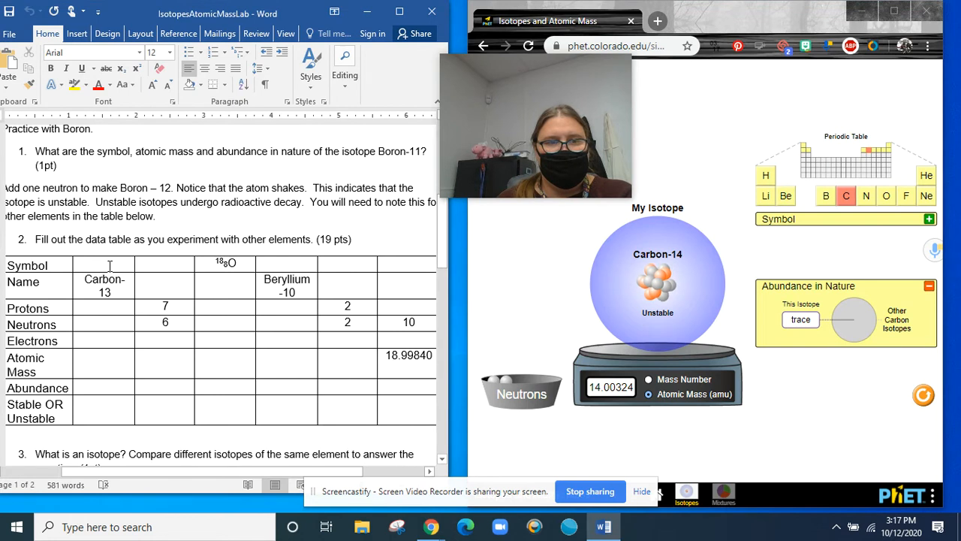
type("13C")
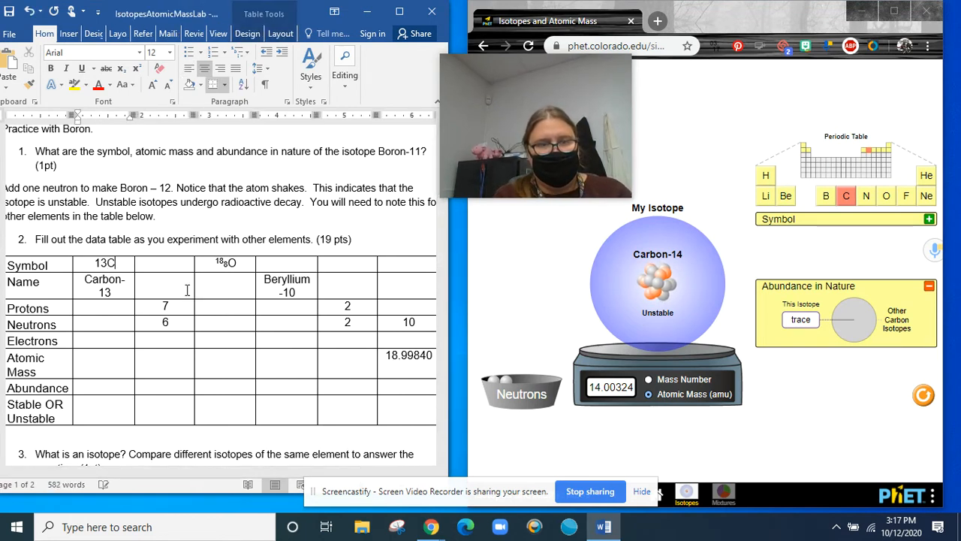
key("BackSpace")
type("6C")
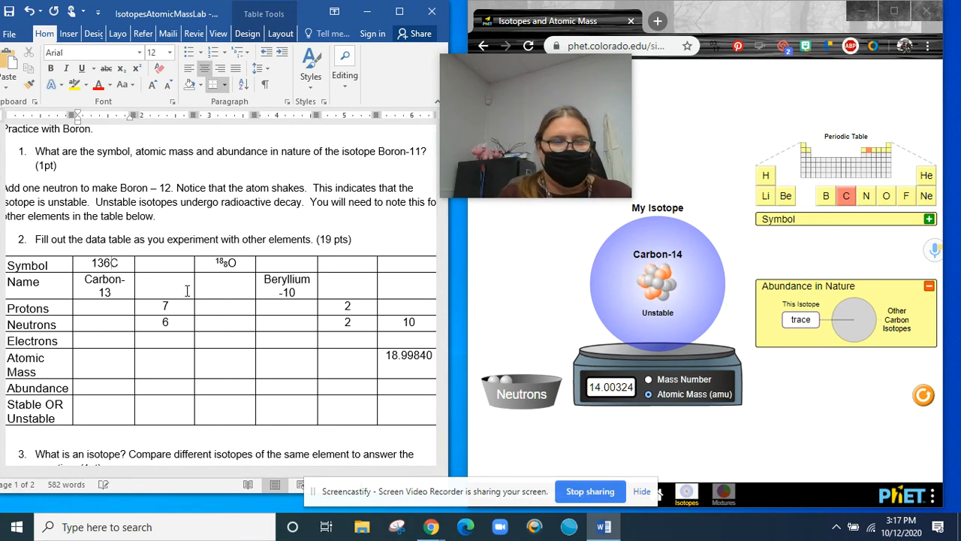
Format the 6 as subscript and the 13 as superscript in the Carbon-13 symbol.
key("Left")
key("shift+Left")
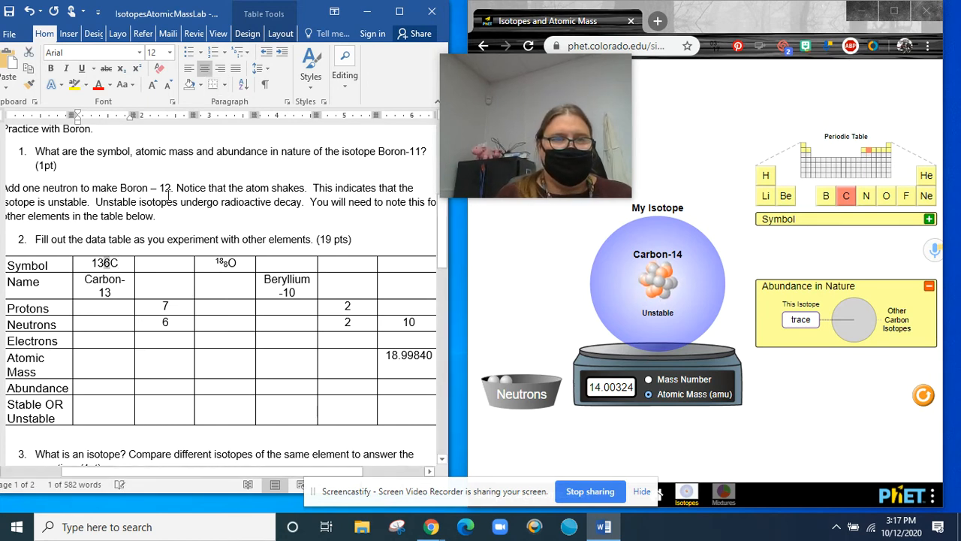
left_click(120, 68)
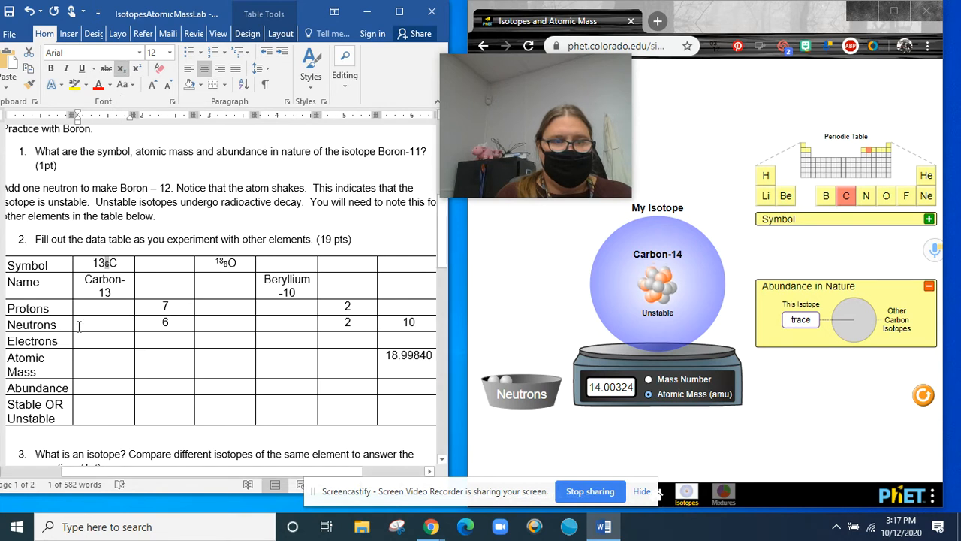
left_click(95, 263)
left_click_drag(95, 263, 105, 263)
left_click(135, 69)
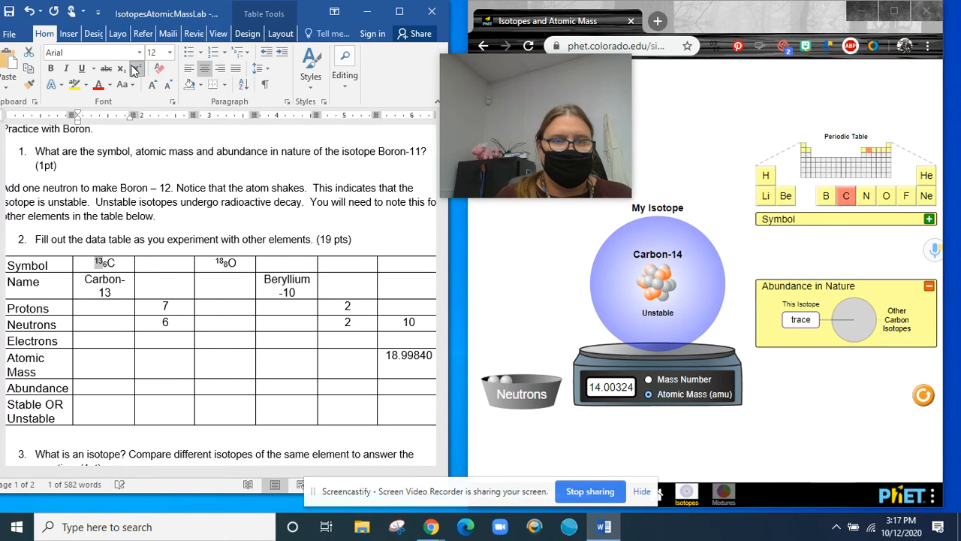
left_click(123, 265)
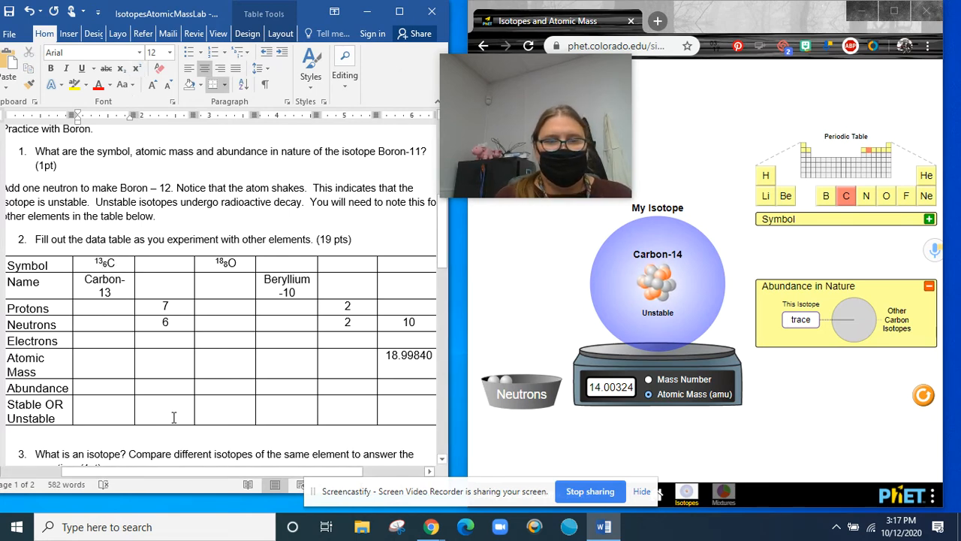
Find the Part 2 directions in the worksheet and switch the simulation to the Mixtures screen.
scroll(135, 318, "down", 5)
scroll(140, 316, "down", 1)
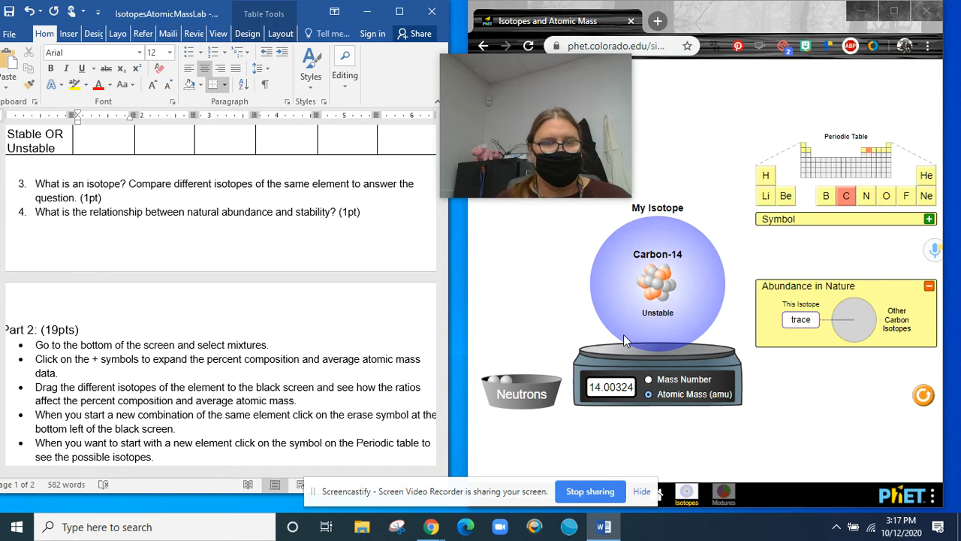
left_click(724, 500)
Build the hydrogen chart's first combination by placing two Hydrogen-1 and two Hydrogen-2 atoms in the black mixture area.
scroll(294, 293, "down", 3)
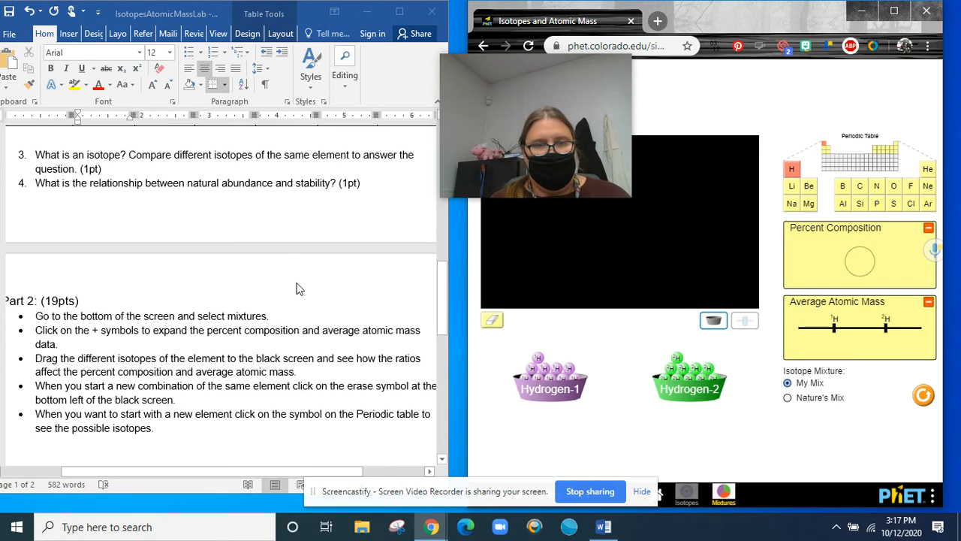
scroll(312, 287, "down", 3)
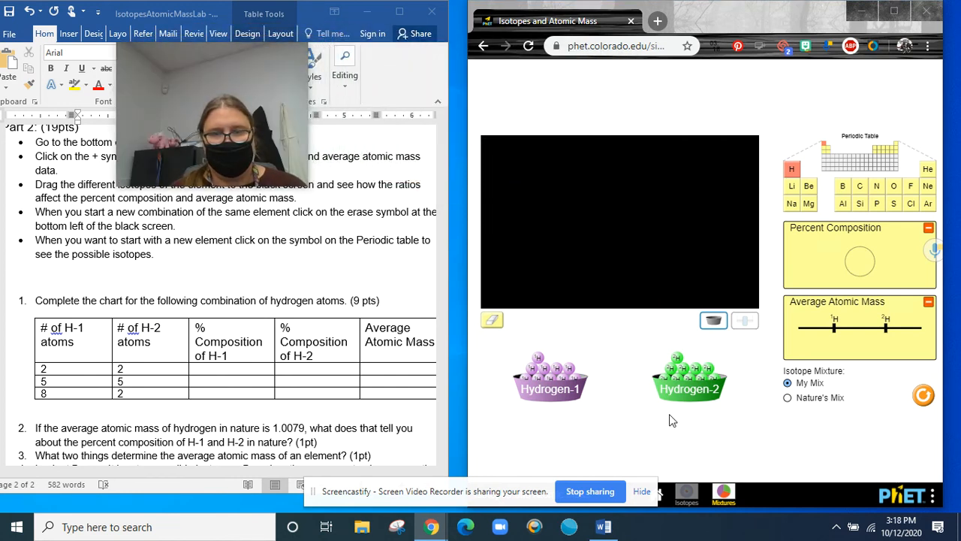
left_click_drag(543, 372, 569, 266)
left_click_drag(541, 368, 581, 277)
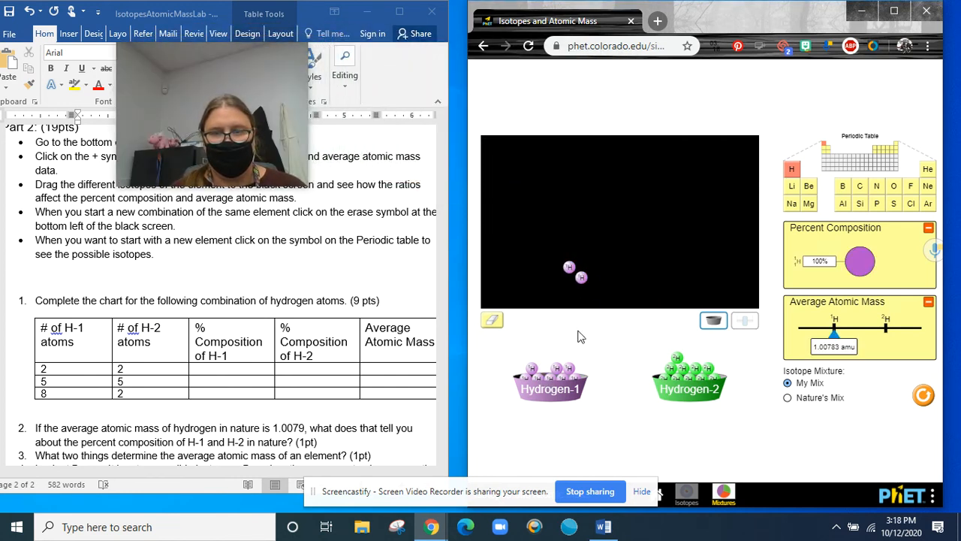
left_click_drag(685, 371, 582, 282)
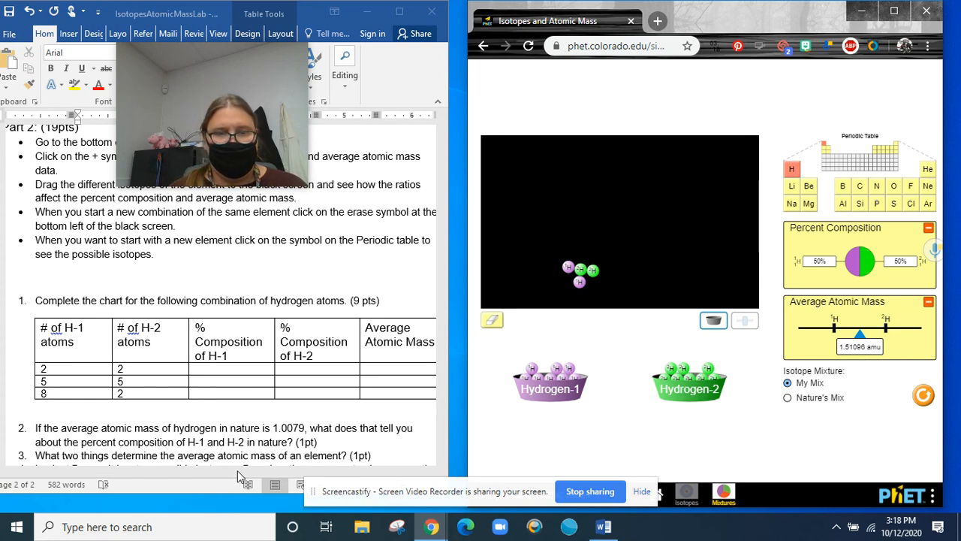
scroll(353, 400, "down", 5)
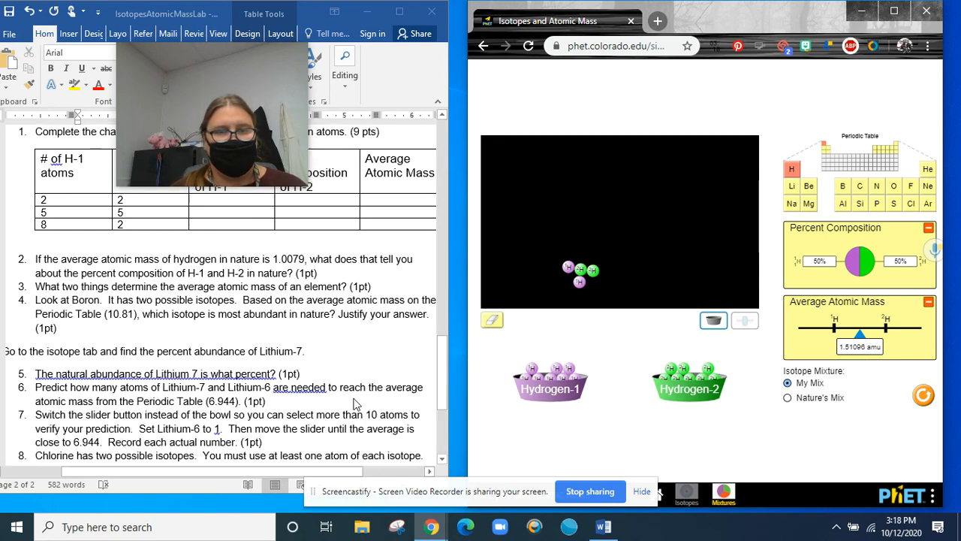
scroll(357, 403, "down", 4)
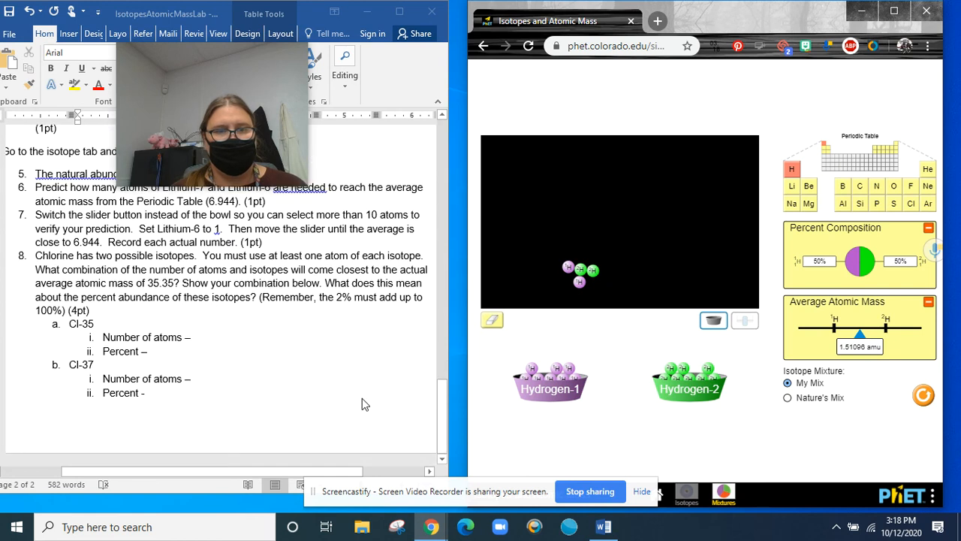